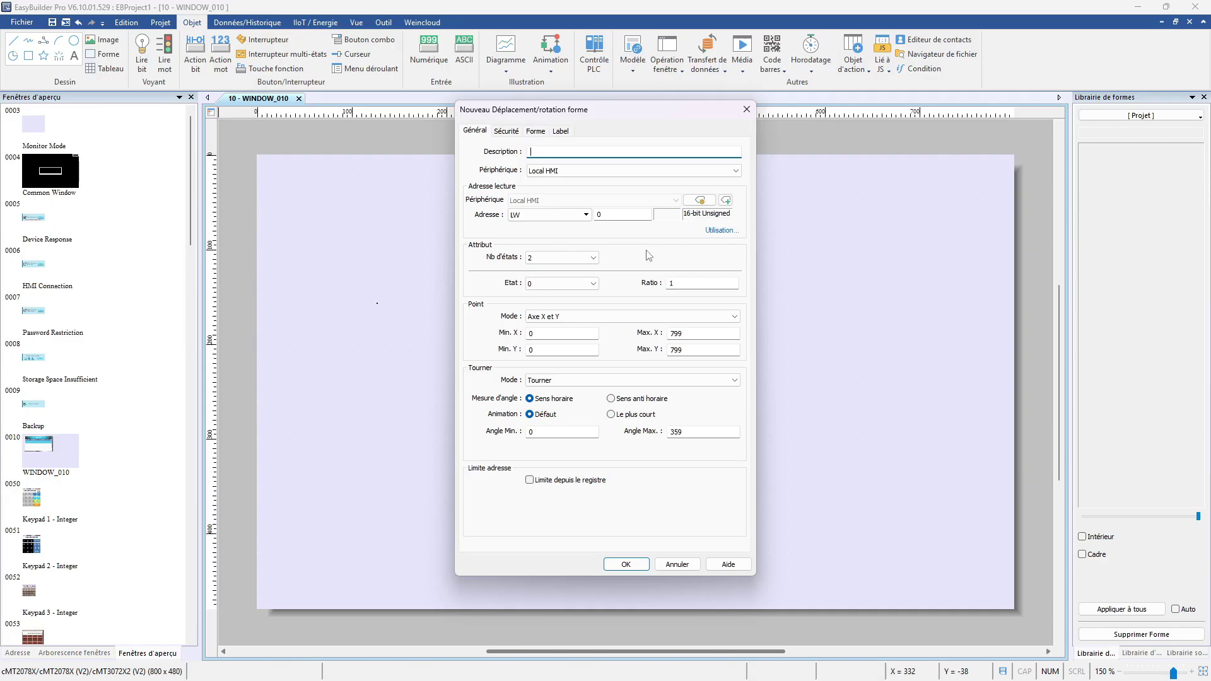
Check the new moving/rotating shape's address usage, then set its maximum Y to 479 and create it near the window's lower-left corner
left_click(718, 231)
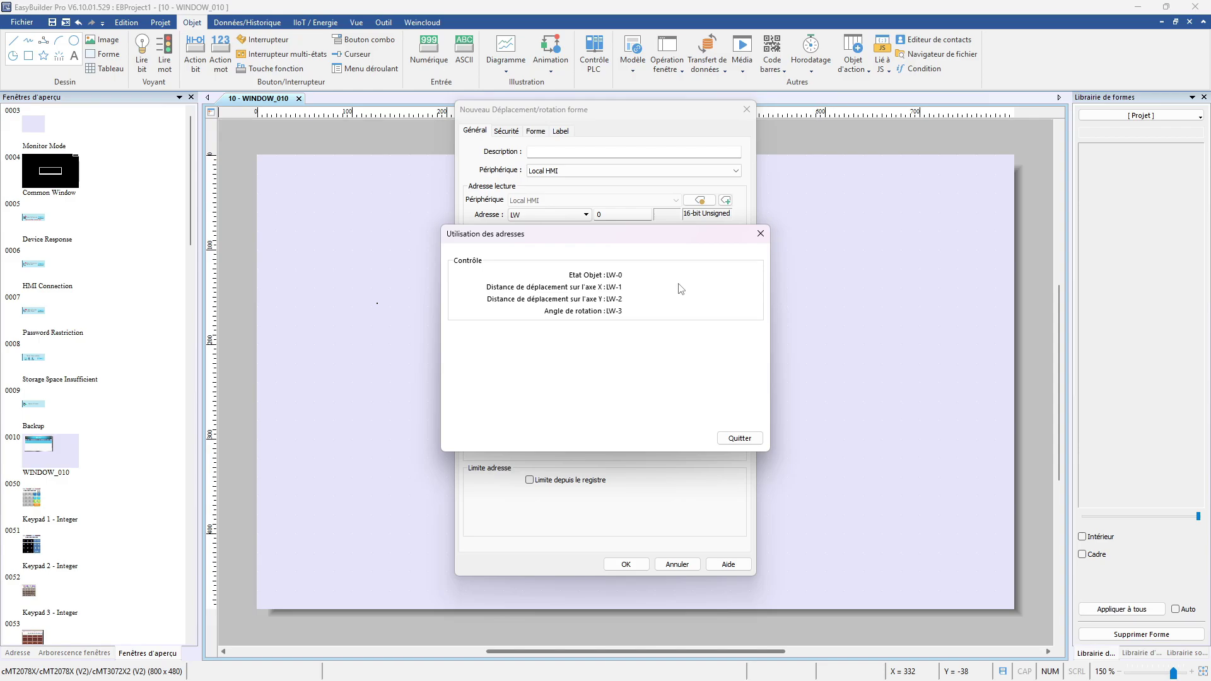
key("Escape")
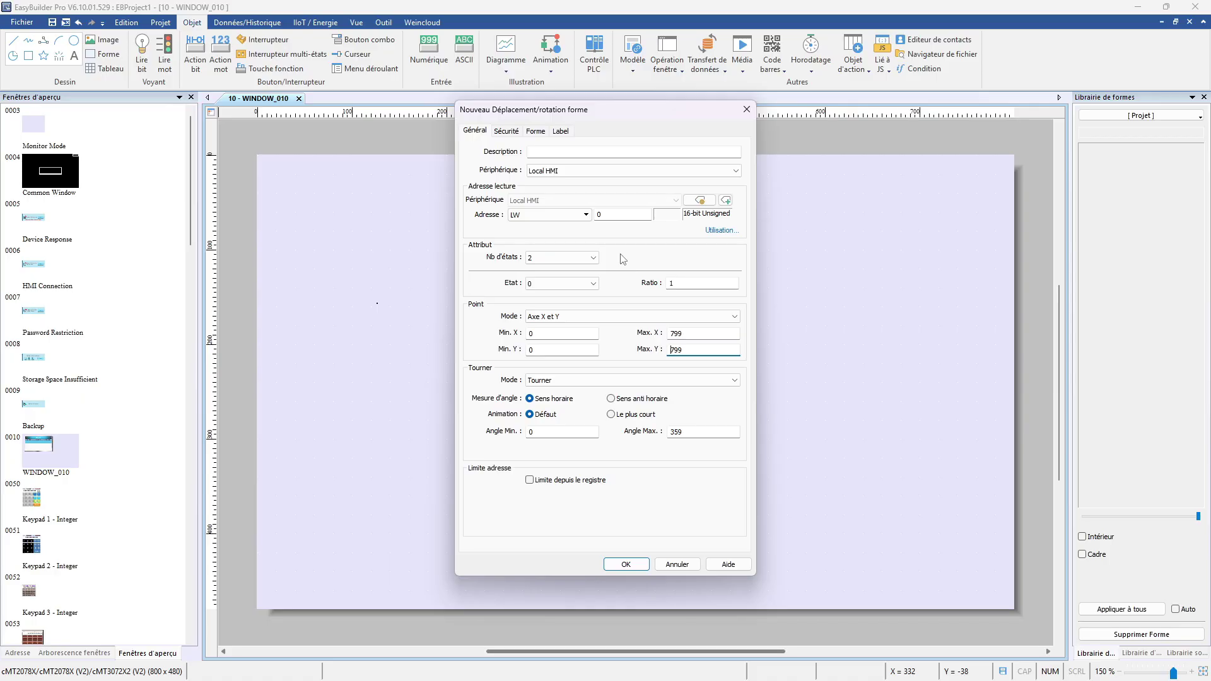
key("shift+End")
type("479")
left_click(634, 569)
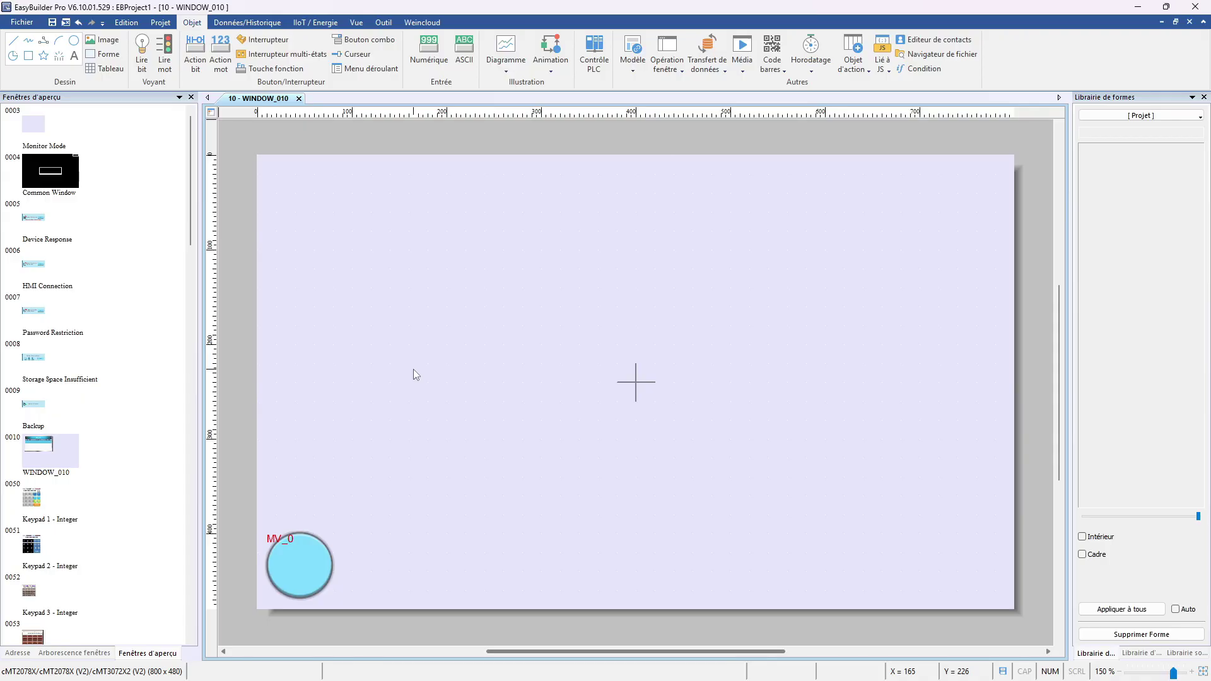
Create a numeric entry field on address LW-1, about 112 by 40 px, beside the moving shape near the window's lower edge
left_click(429, 50)
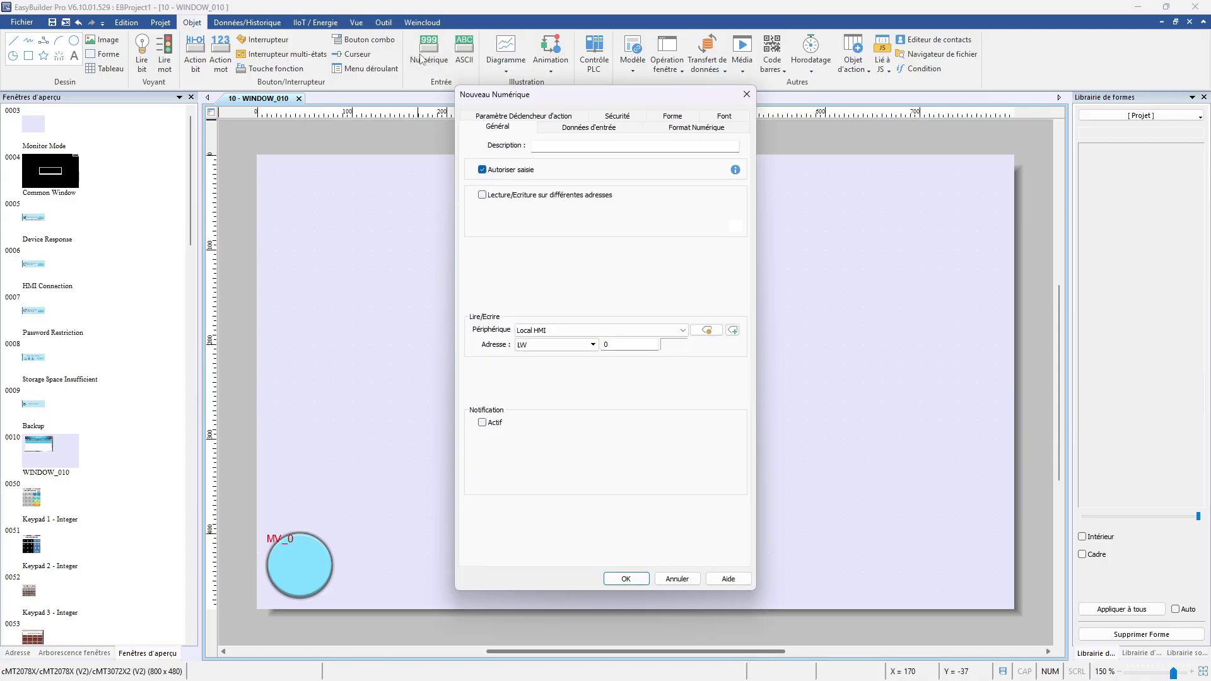
left_click(630, 344)
left_click(625, 578)
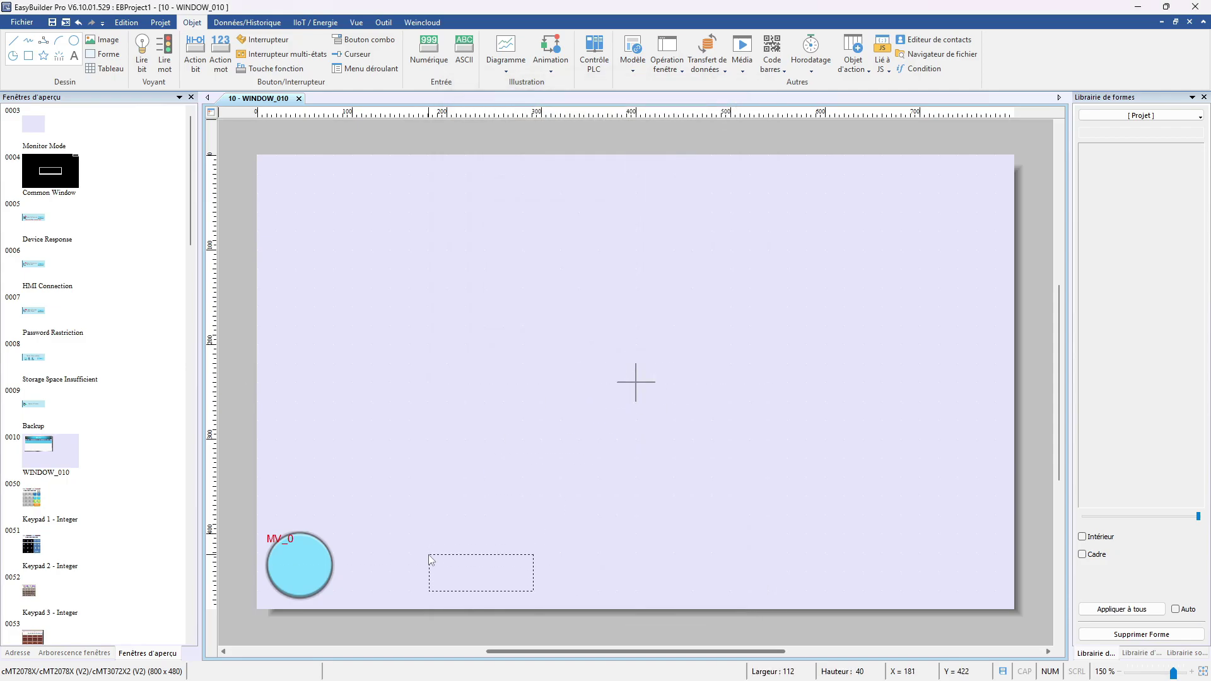
left_click(431, 560)
Add the text label "Axe X" above the LW-1 numeric field
left_click(74, 55)
type("Axe X")
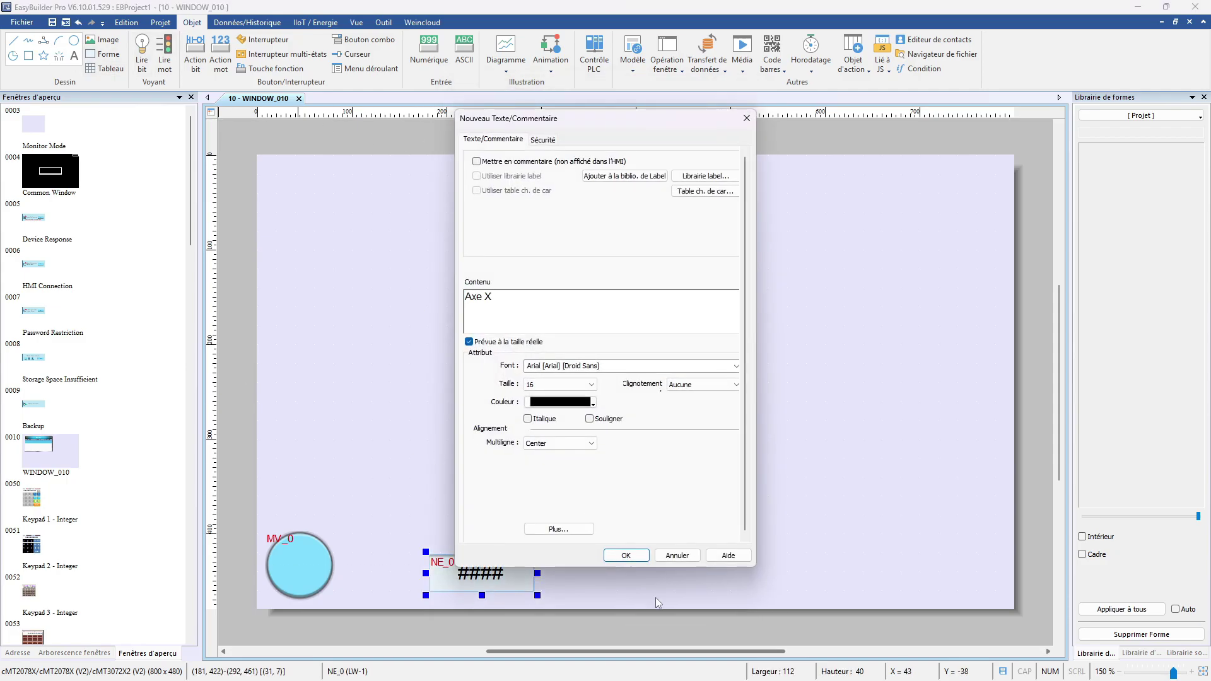
left_click(625, 554)
left_click(453, 521)
Duplicate the Axe X label and numeric field alongside as an "Axe Y" pair reading address LW-2
left_click_drag(387, 492, 542, 599)
left_click_drag(465, 528, 589, 528)
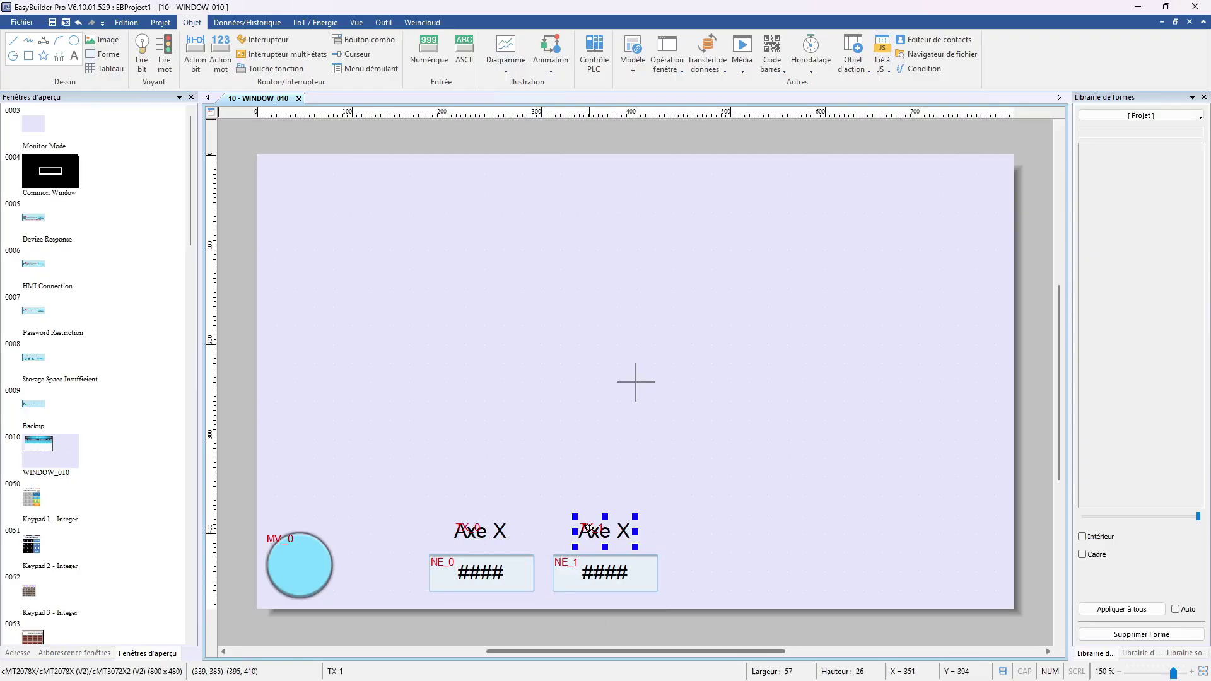
double_click(588, 528)
key("BackSpace")
type("Y")
left_click(575, 557)
double_click(606, 579)
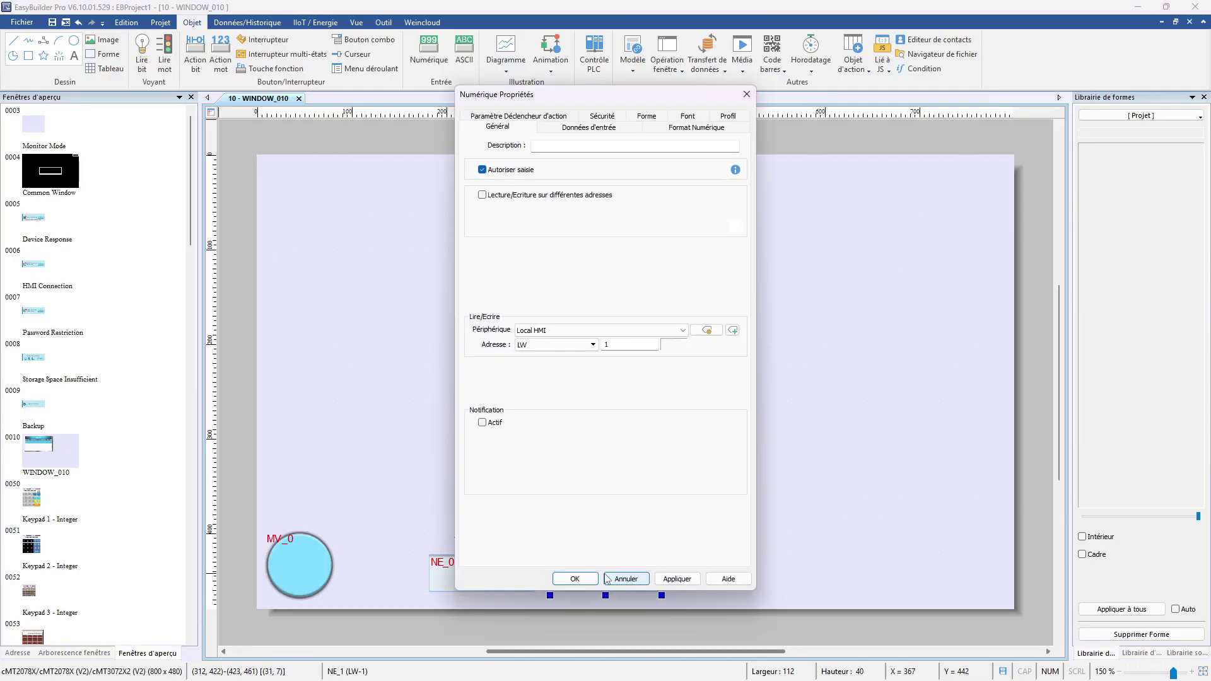
left_click(617, 577)
Duplicate the Axe Y label and numeric field alongside, and change the copied label's text to "Rotation"
left_click_drag(712, 501, 535, 609)
left_click_drag(605, 574, 724, 570)
double_click(723, 529)
key("BackSpace")
key("BackSpace")
key("BackSpace")
key("BackSpace")
key("BackSpace")
type("Rotation")
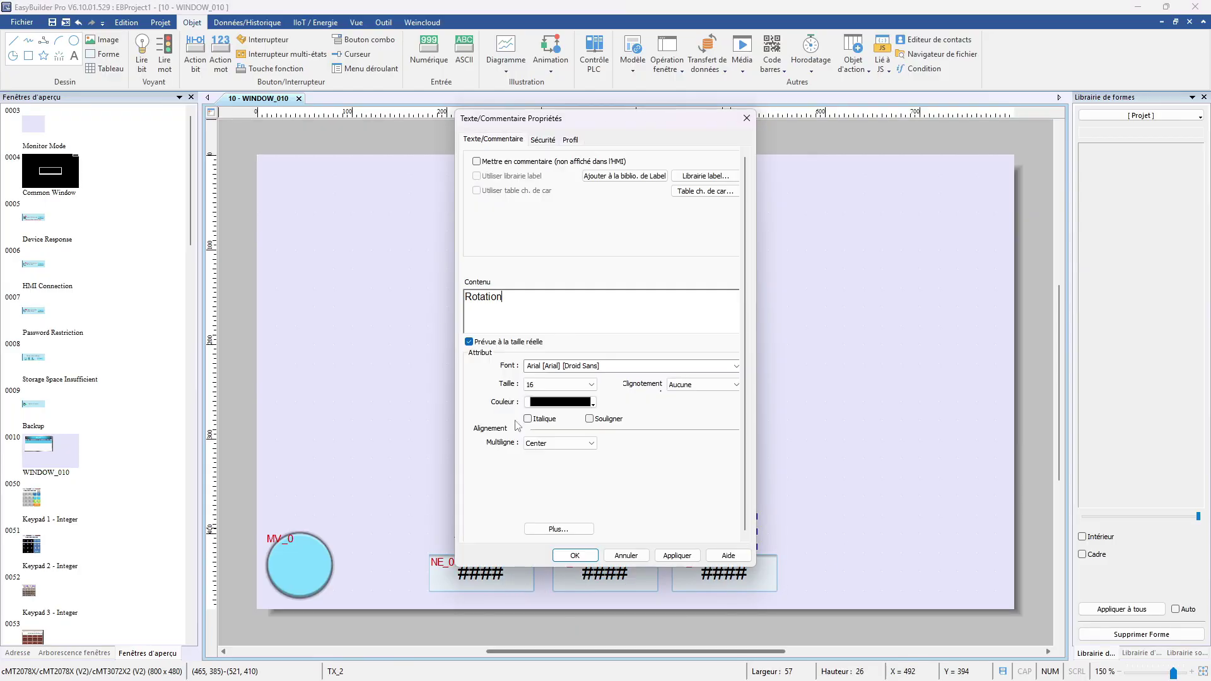
left_click(574, 555)
Set the address of the numeric field under the Rotation label to the rotation angle register LW-3
double_click(724, 574)
left_click(630, 346)
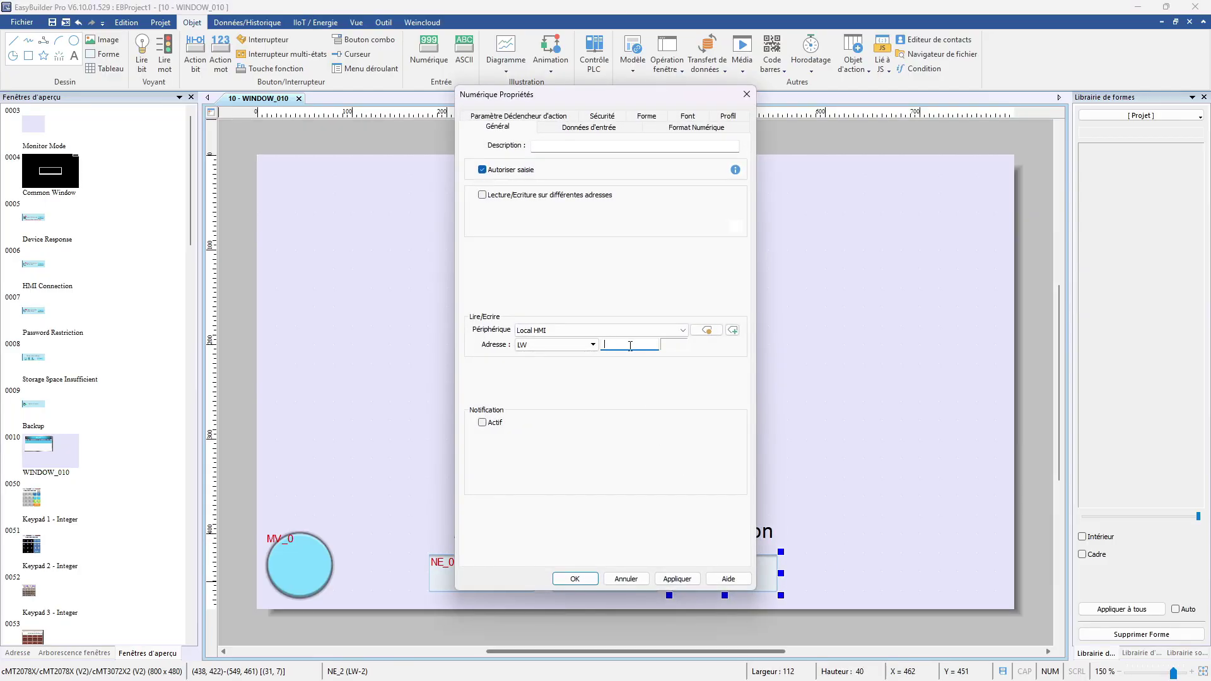
key("Escape")
Replace the moving shape's circular picture with the flat rectangle, image 3 of the System Button - Flat library
double_click(318, 560)
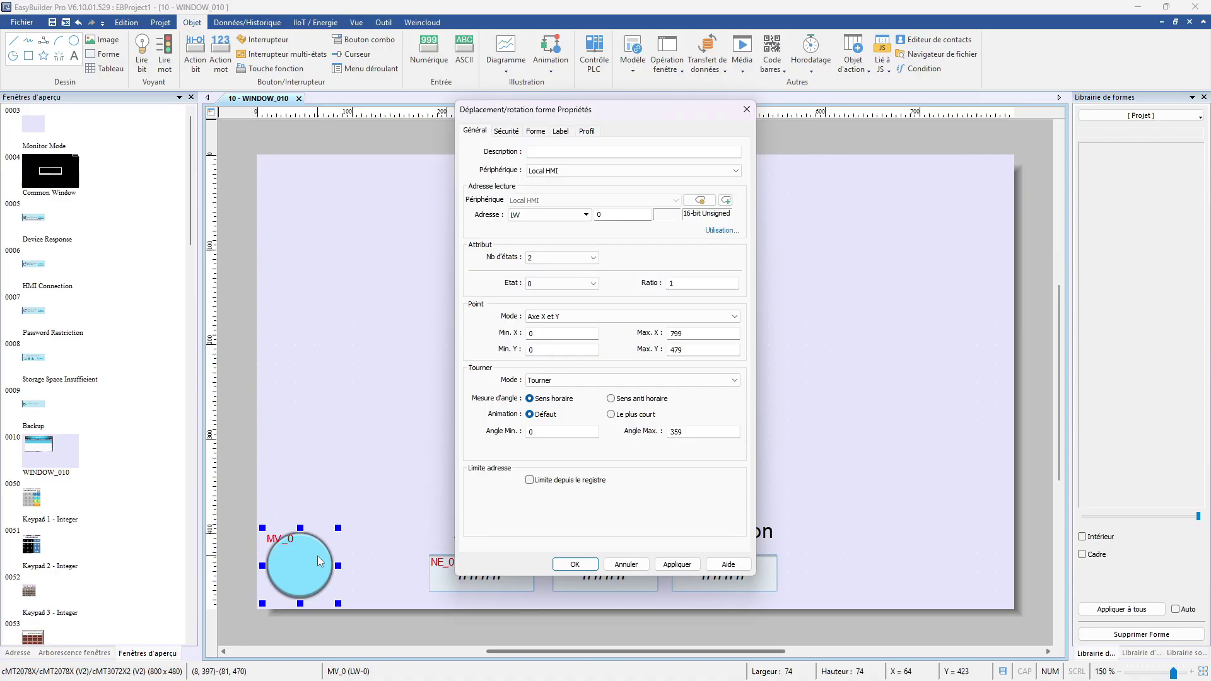
left_click(544, 130)
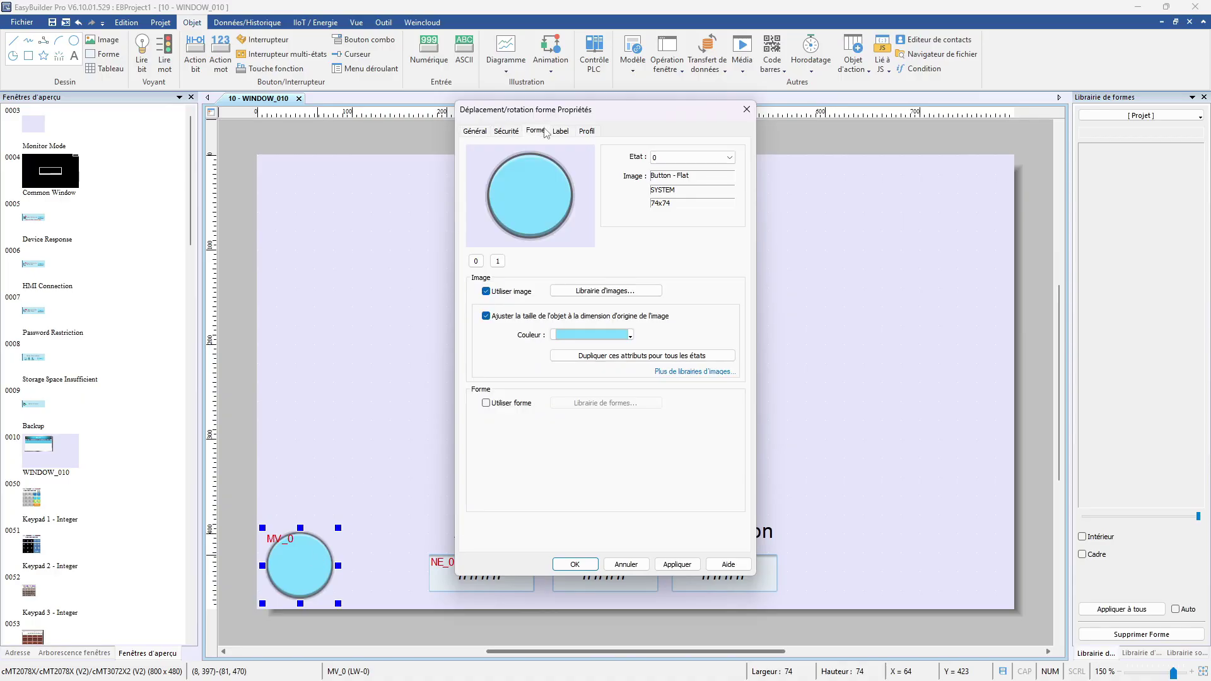
left_click(621, 291)
left_click(561, 362)
left_click(715, 512)
left_click(574, 563)
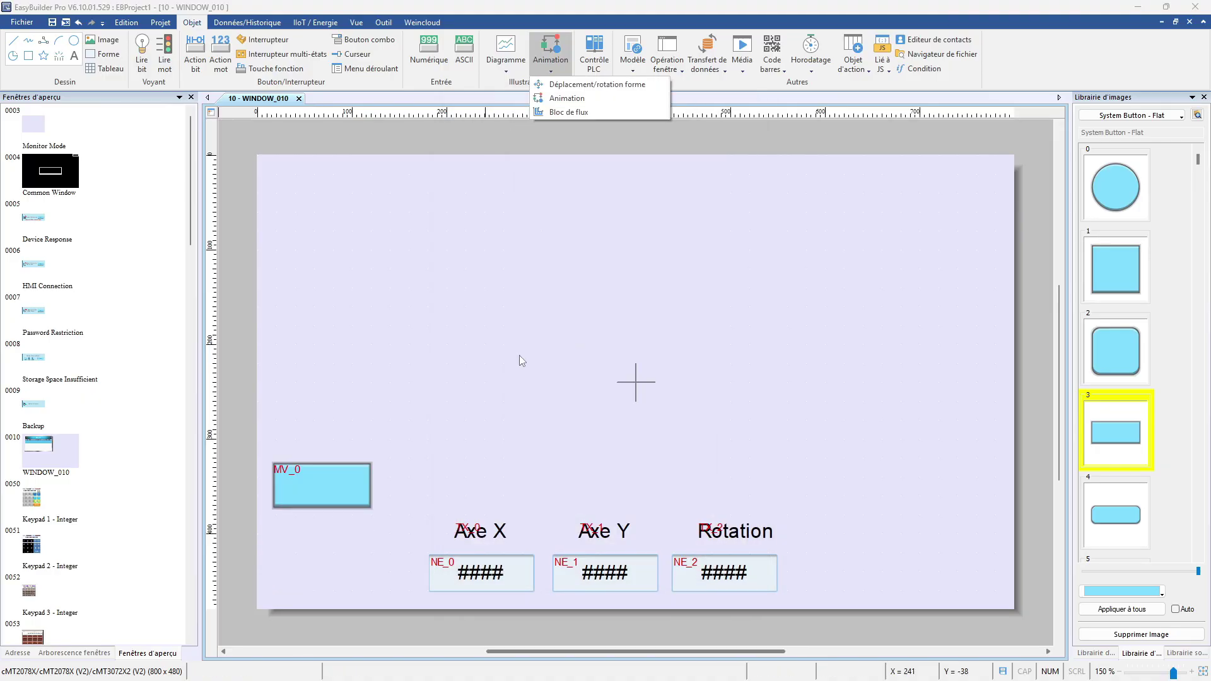
Create an Animation object whose path has four points, one near each corner of the window, clockwise from the upper-left
left_click(559, 127)
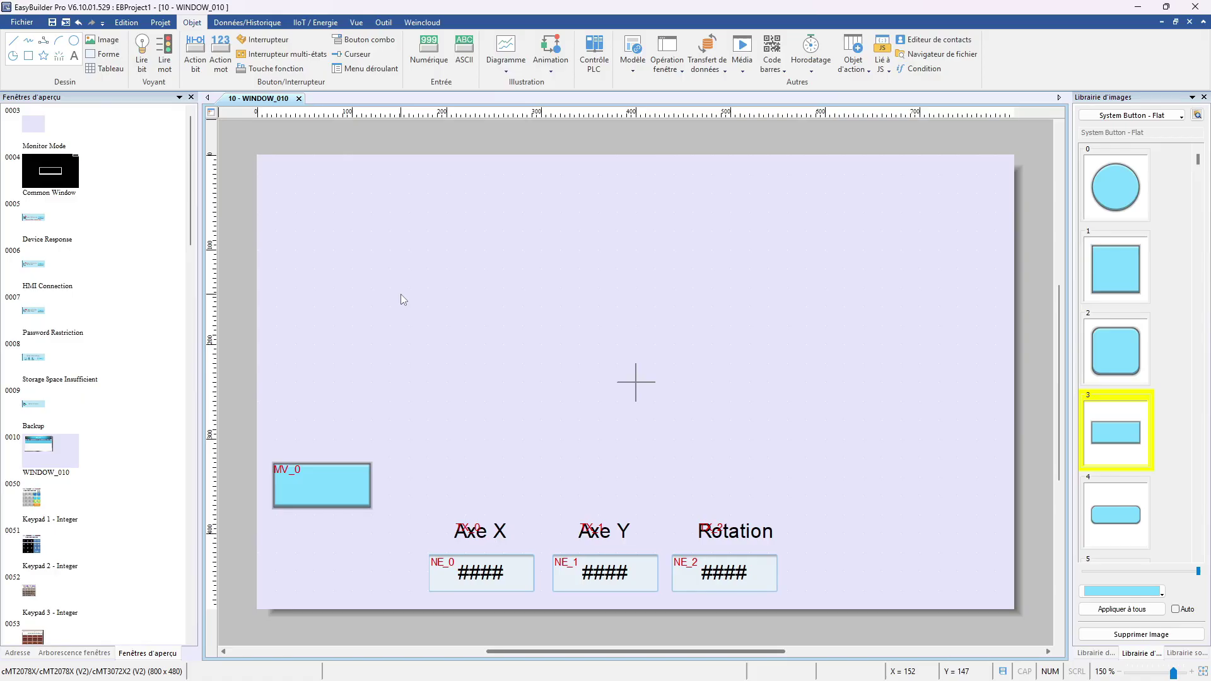
left_click(289, 181)
left_click(981, 183)
left_click(974, 575)
left_click(295, 566)
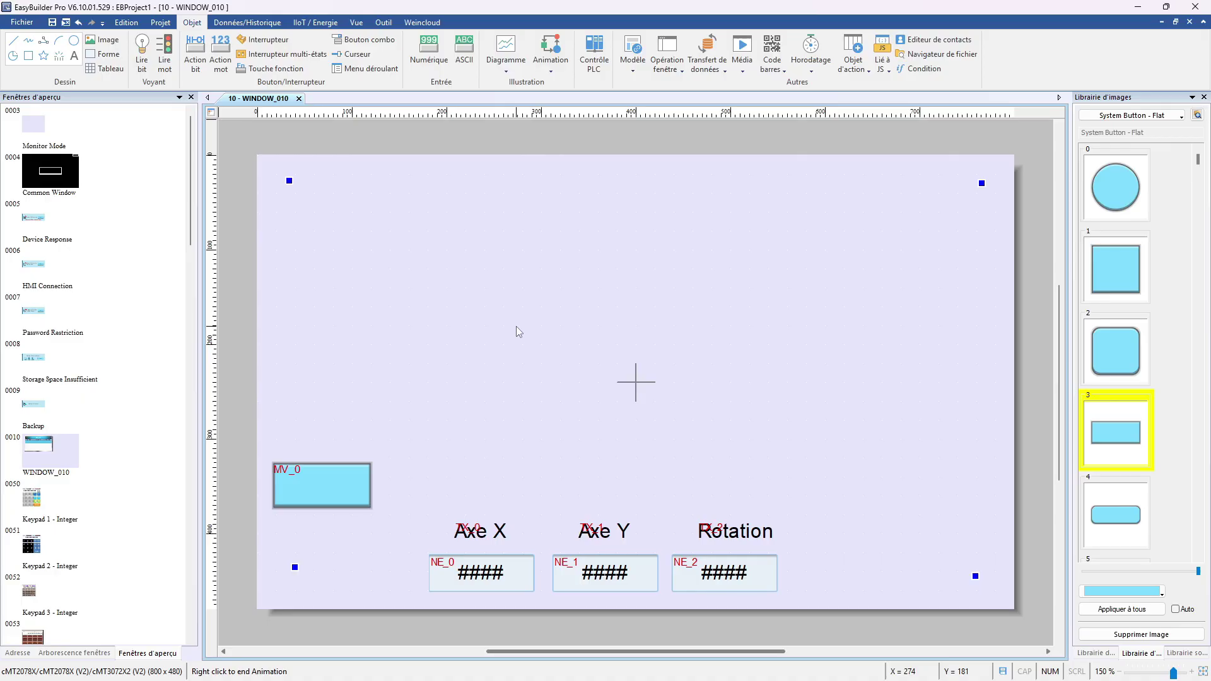
right_click(516, 326)
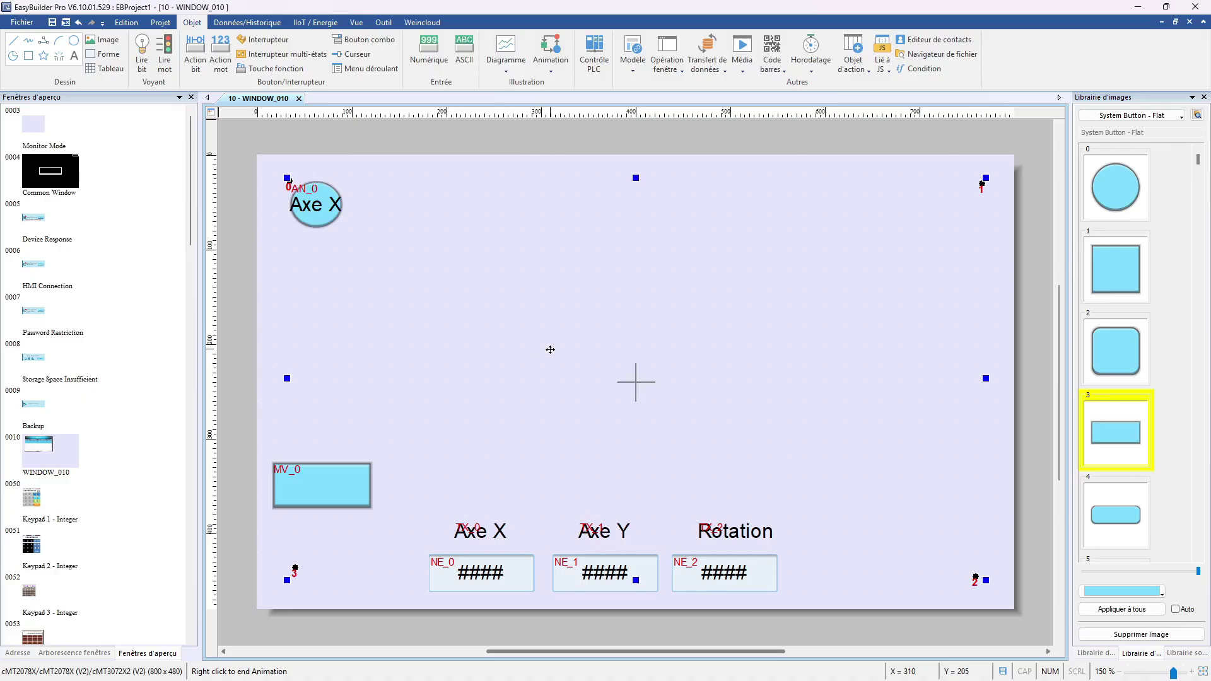
Review the animated object's address usage and set its register-controlled position to read from address LW-5
double_click(320, 218)
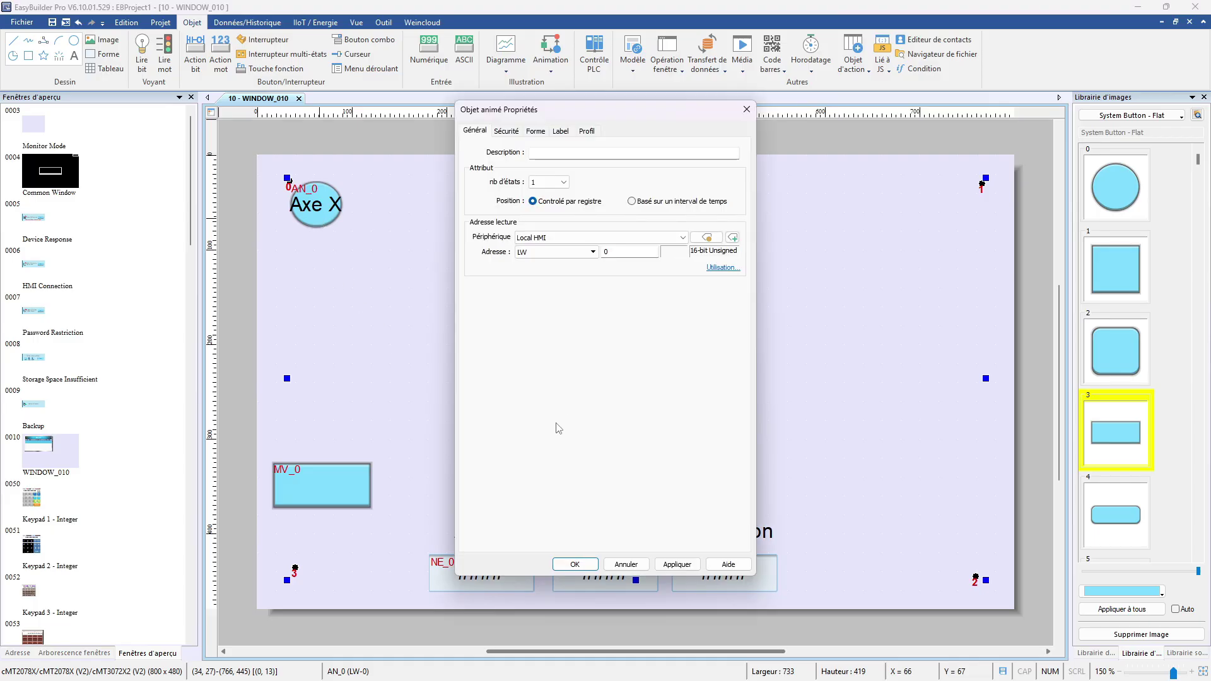
left_click(715, 267)
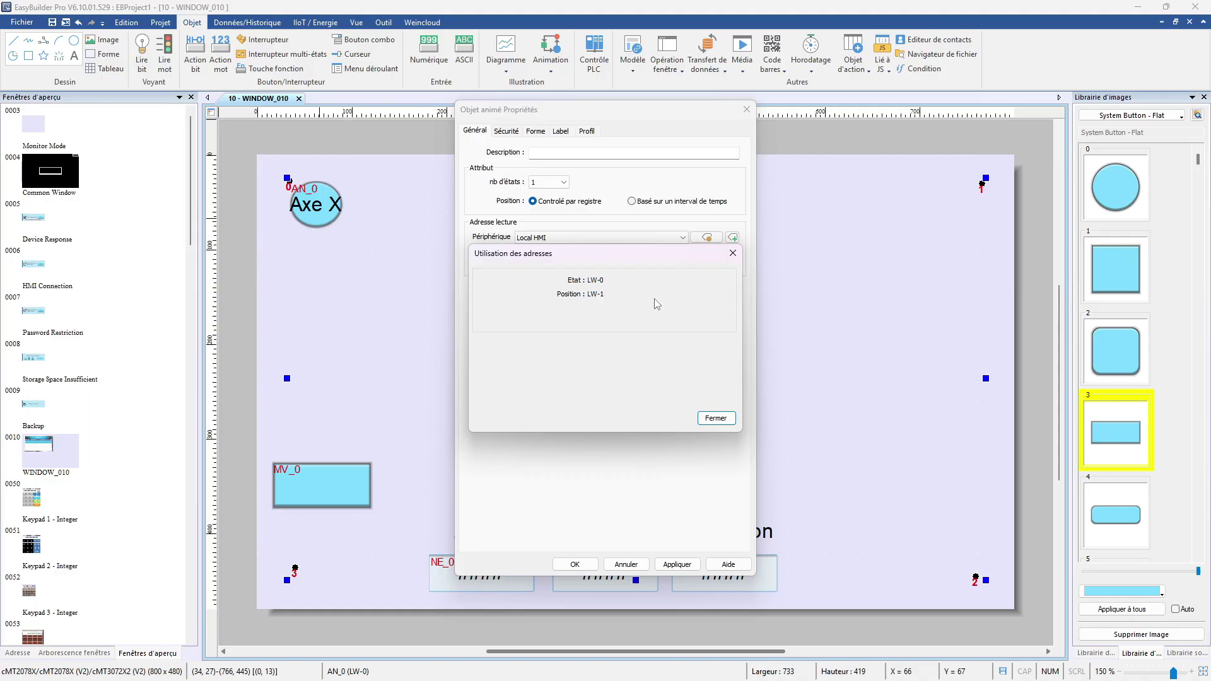
key("Escape")
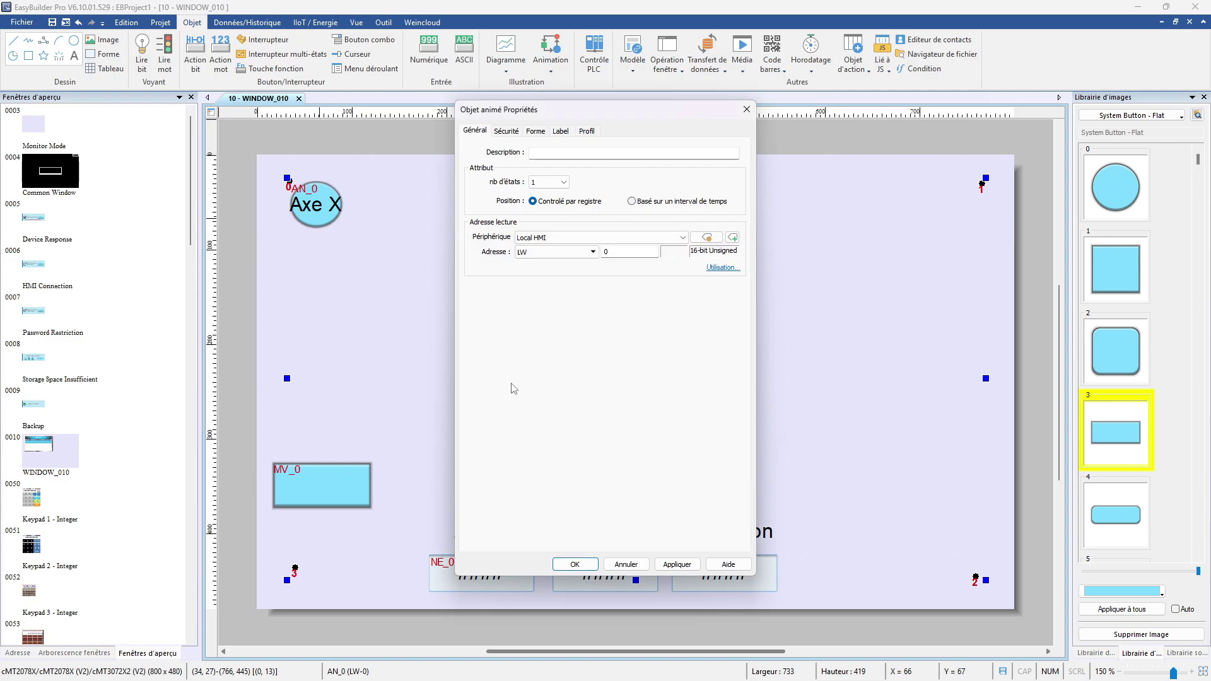
left_click(632, 202)
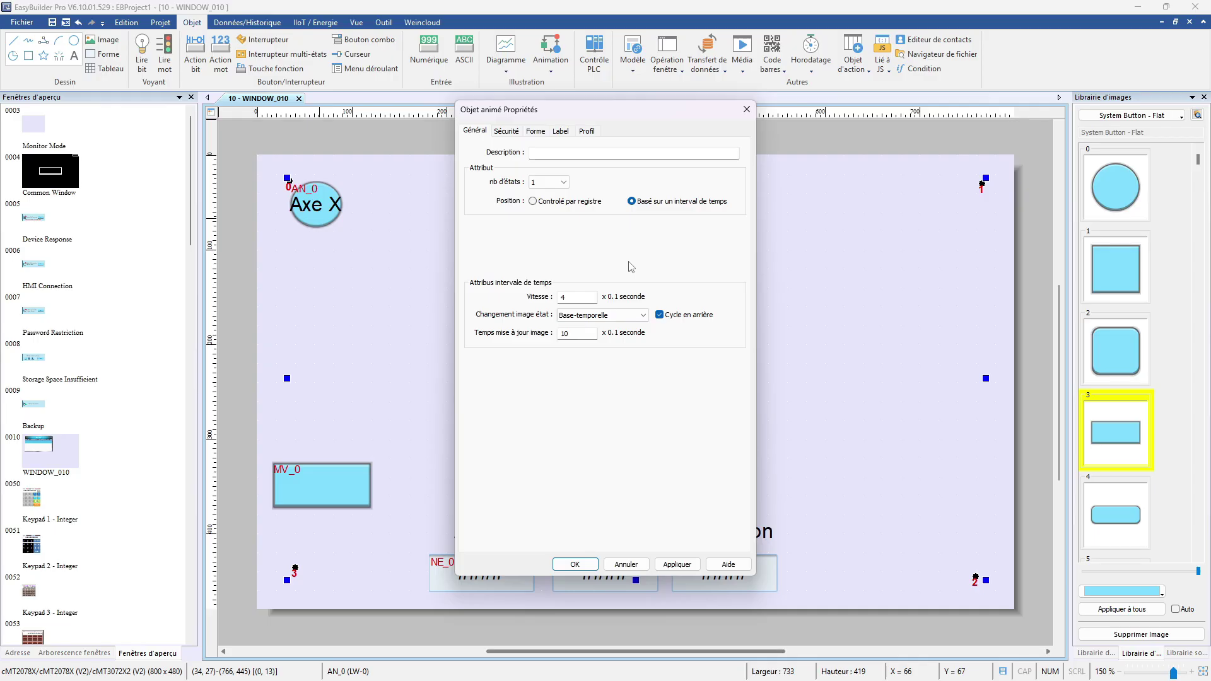
key("Up")
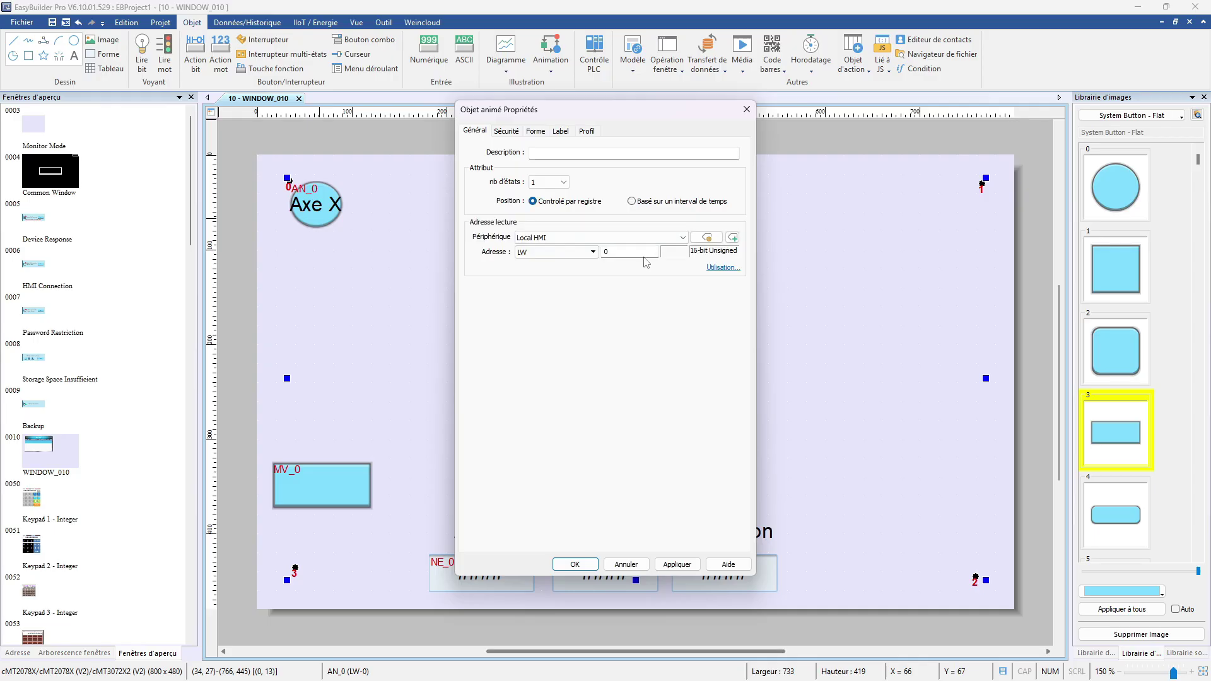
type("5")
key("Return")
Create a numeric entry field for the animated object's position register and place it beside the path's starting point
left_click(429, 48)
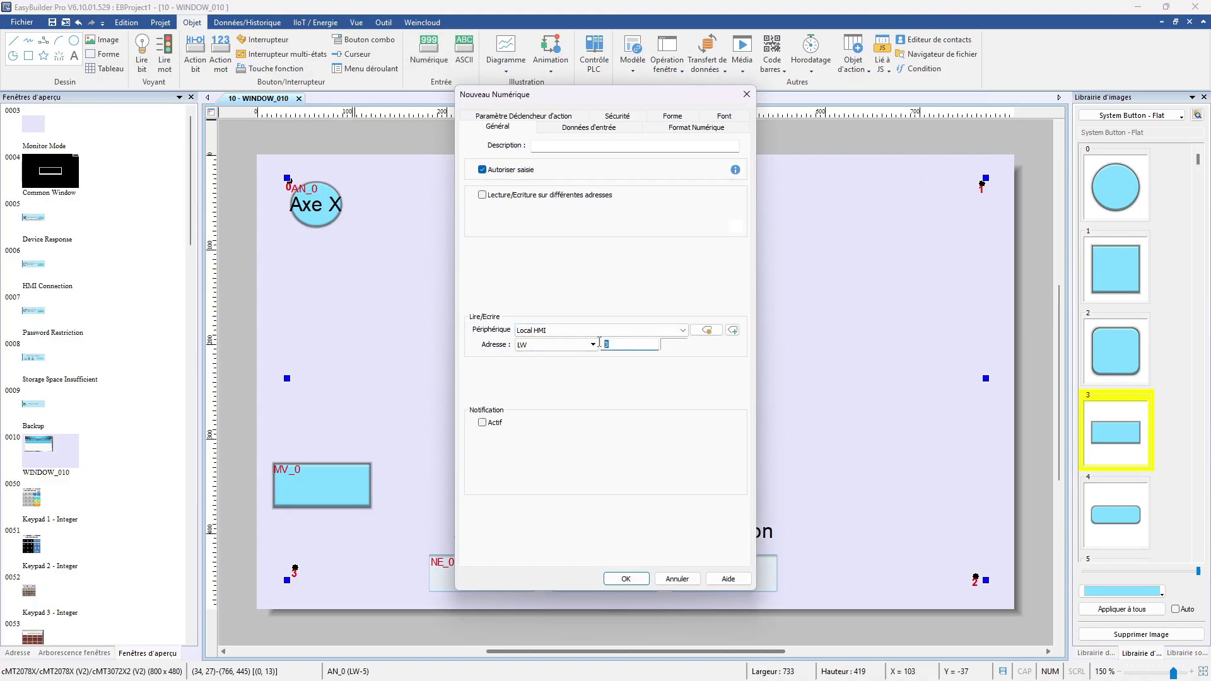
key("Return")
left_click(434, 173)
Draw a U-shaped flow block, about 159 by 211 px, in the upper-right area of the window
left_click(551, 50)
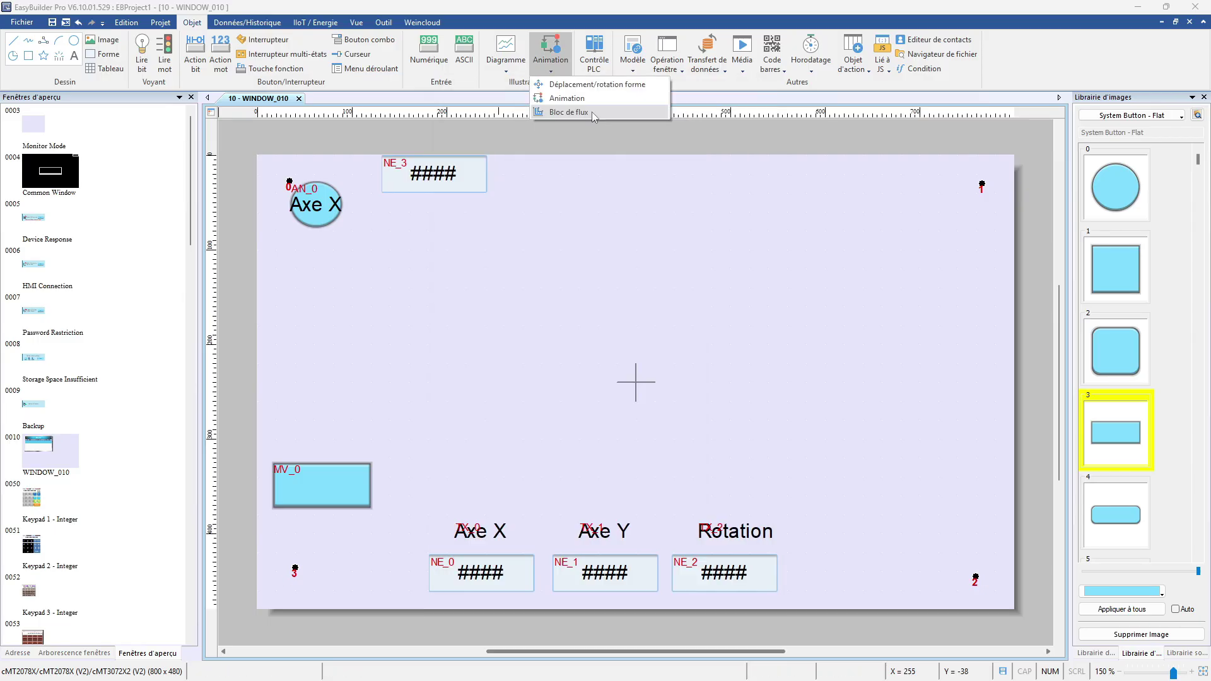
left_click(591, 112)
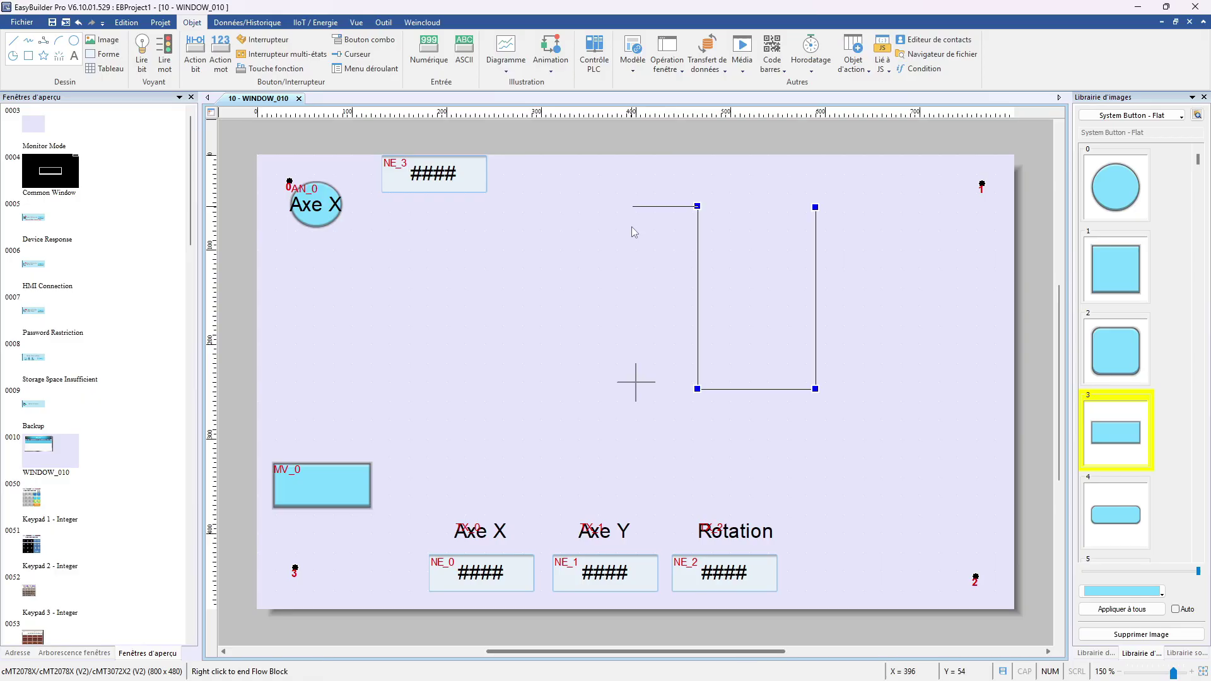
right_click(631, 227)
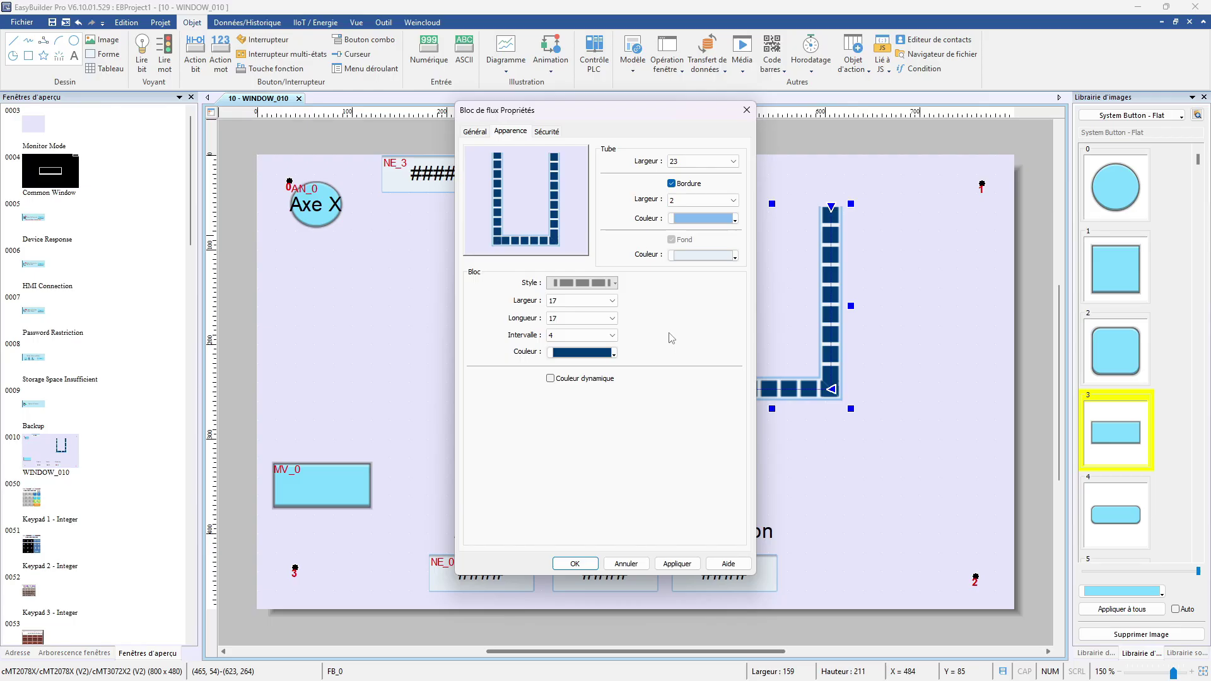
Look over the flow block's block styles and enable its dynamic flow speed
left_click(597, 283)
left_click(547, 205)
left_click(474, 132)
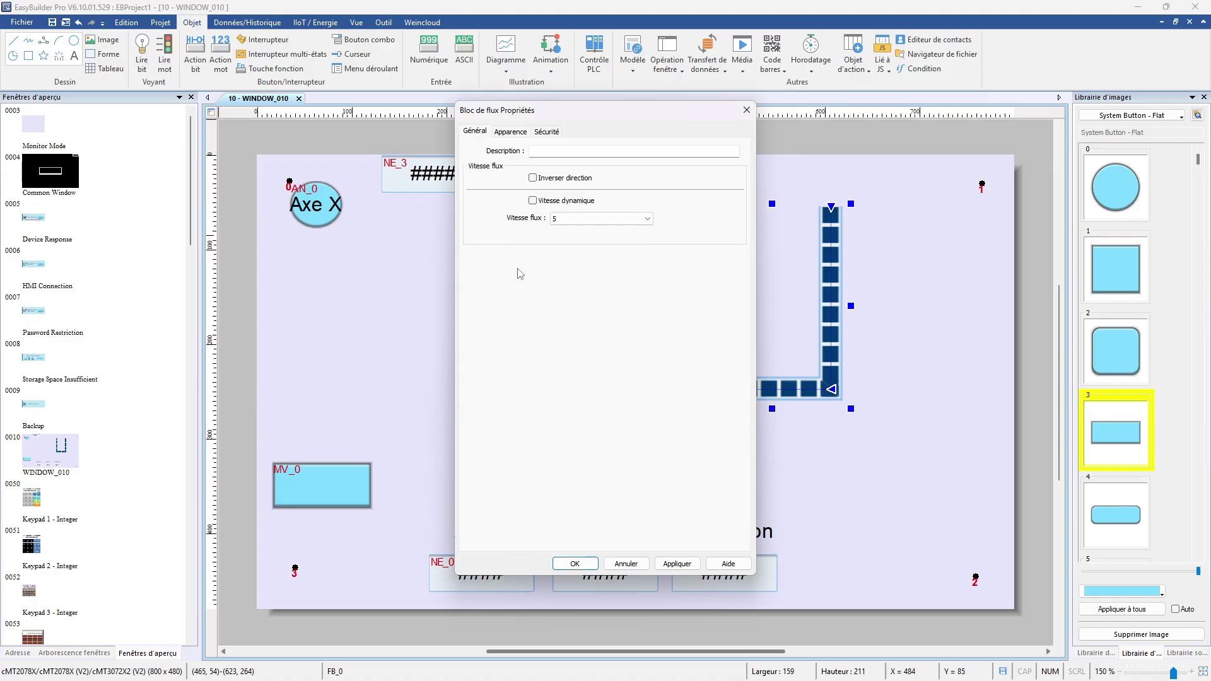
left_click(572, 202)
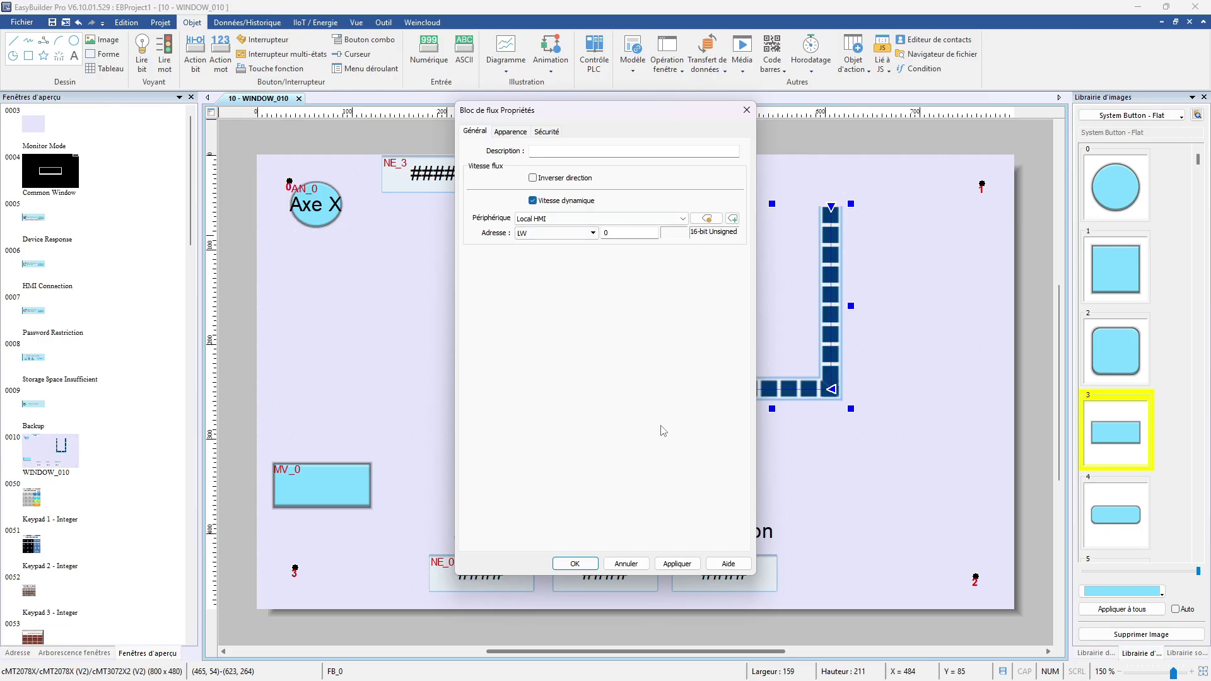
key("Return")
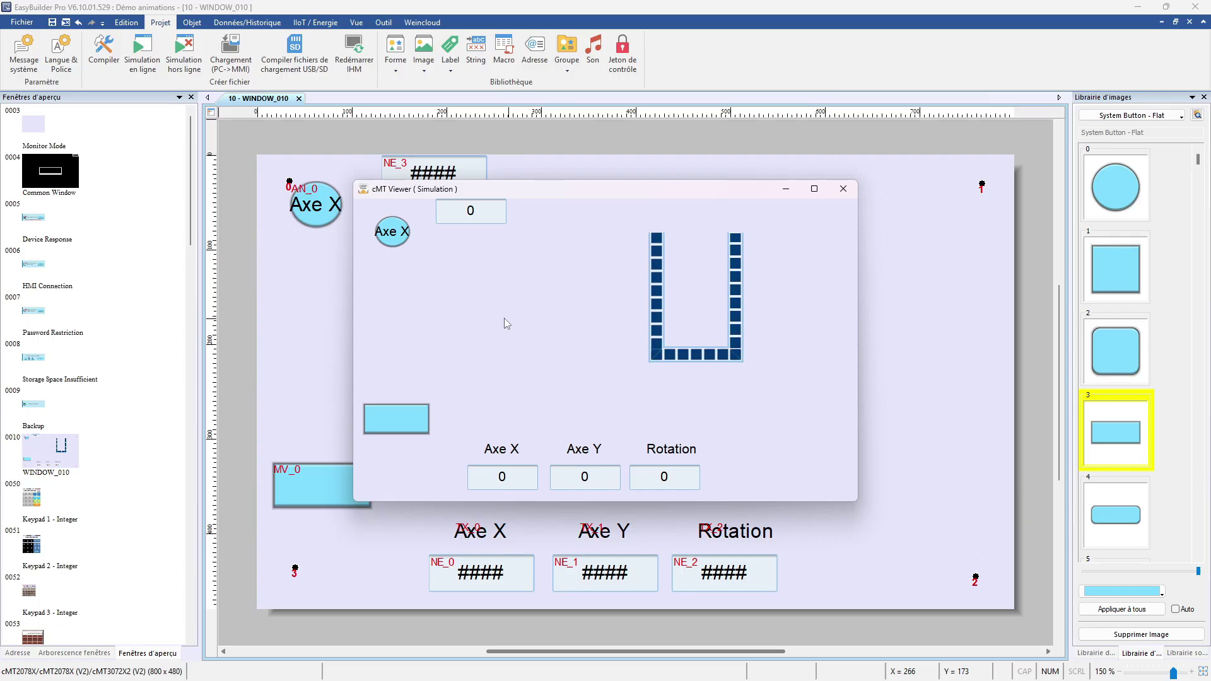
In the running simulation, test the rectangle's movement by entering 100 for Axe X and 100 for Axe Y
left_click(514, 477)
type("100")
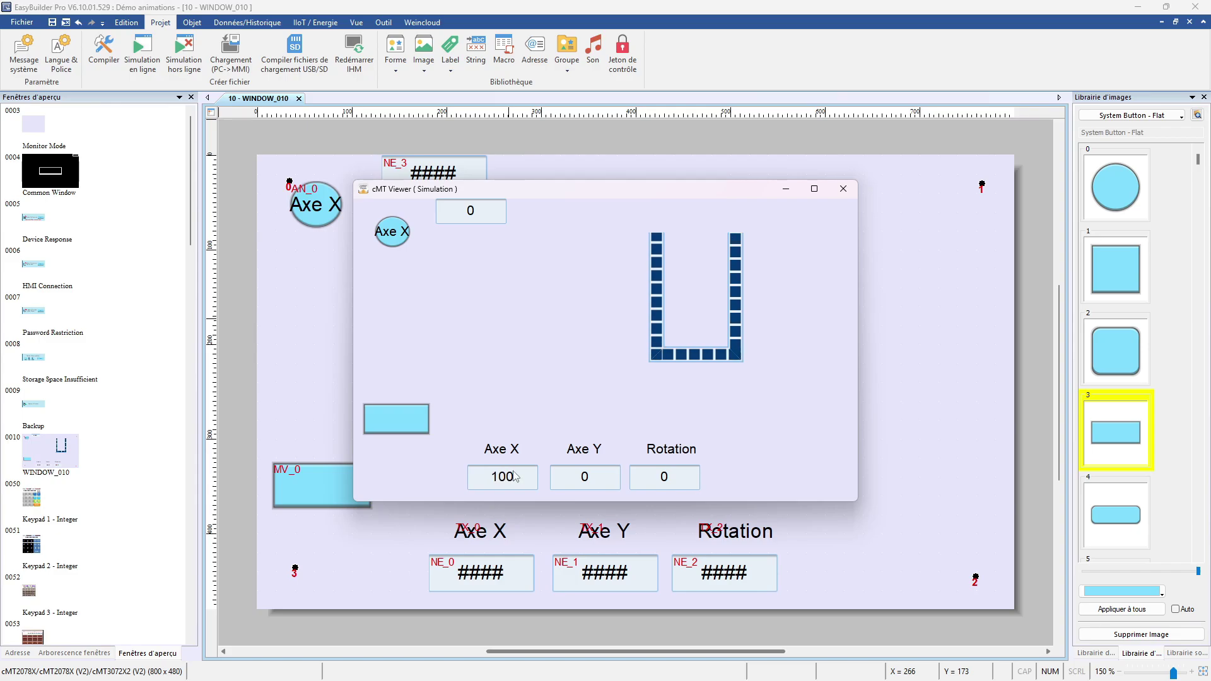
key("Return")
left_click(573, 485)
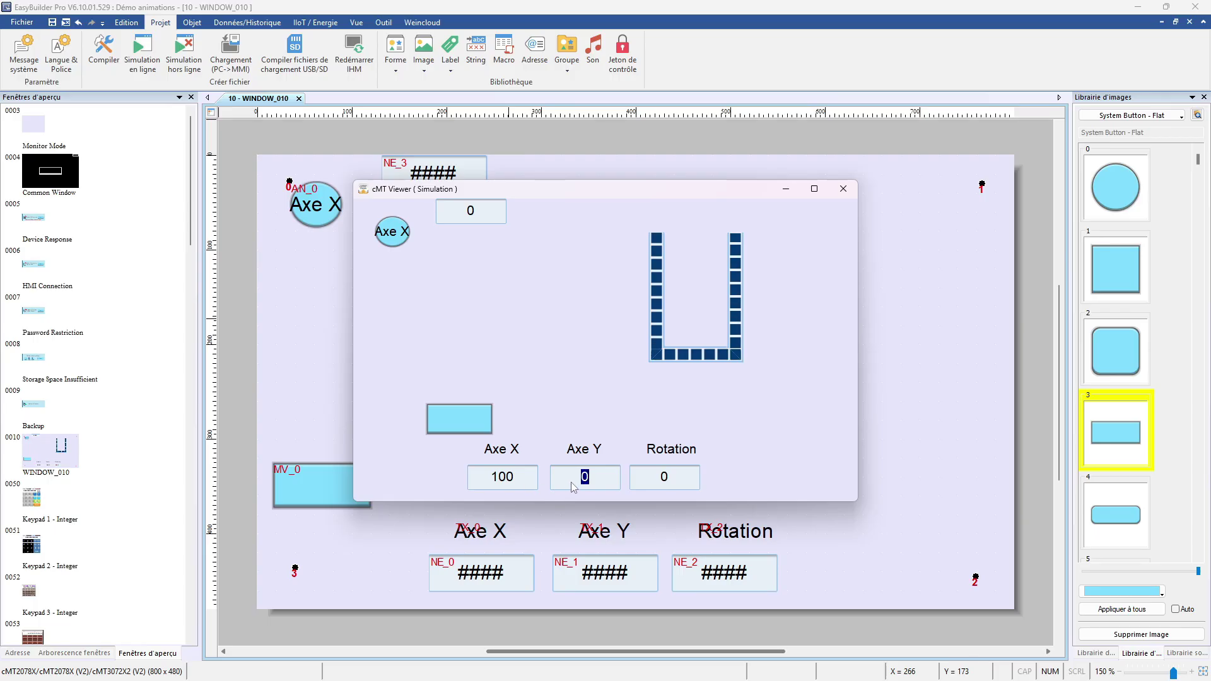
type("100")
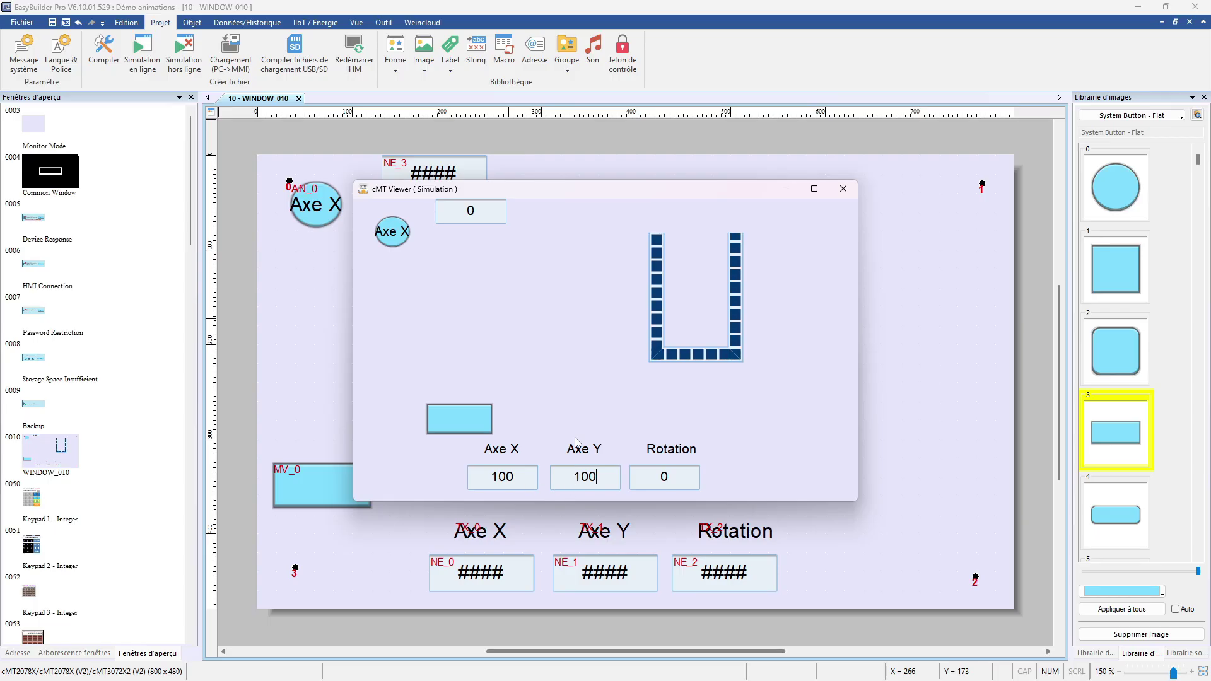
key("Return")
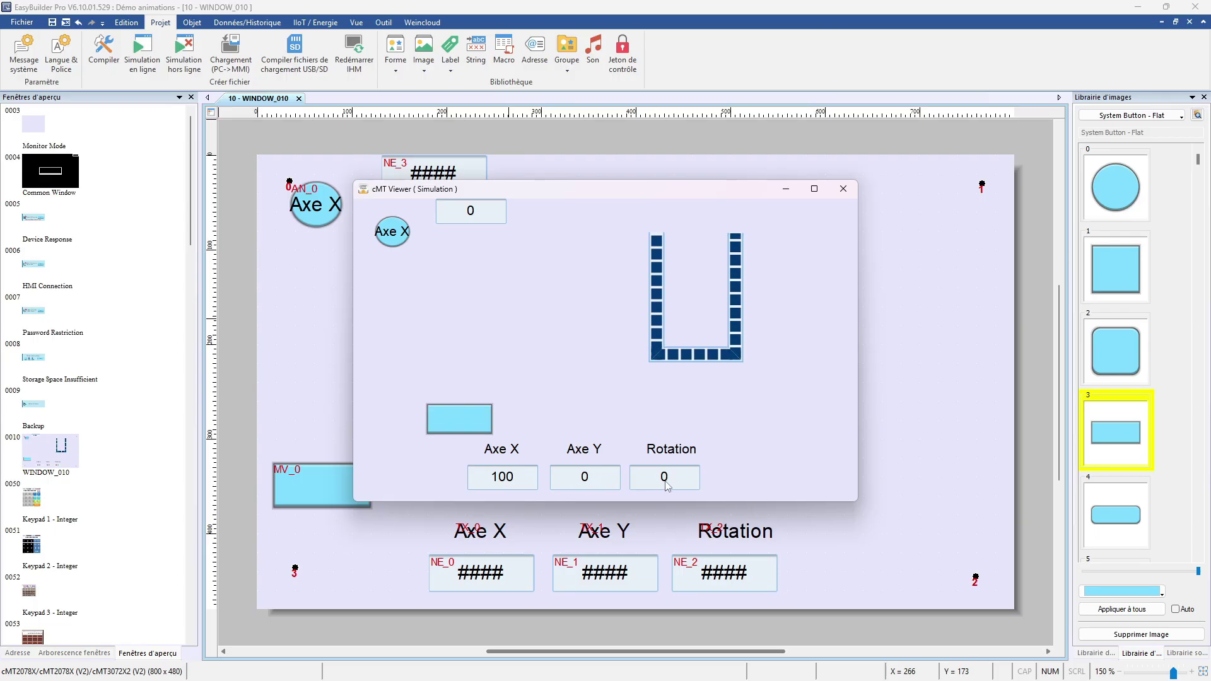
Test the rectangle's rotation in the simulation with an angle of 90 and then 180
left_click(664, 478)
type("90")
key("Return")
left_click(681, 482)
type("180")
key("Return")
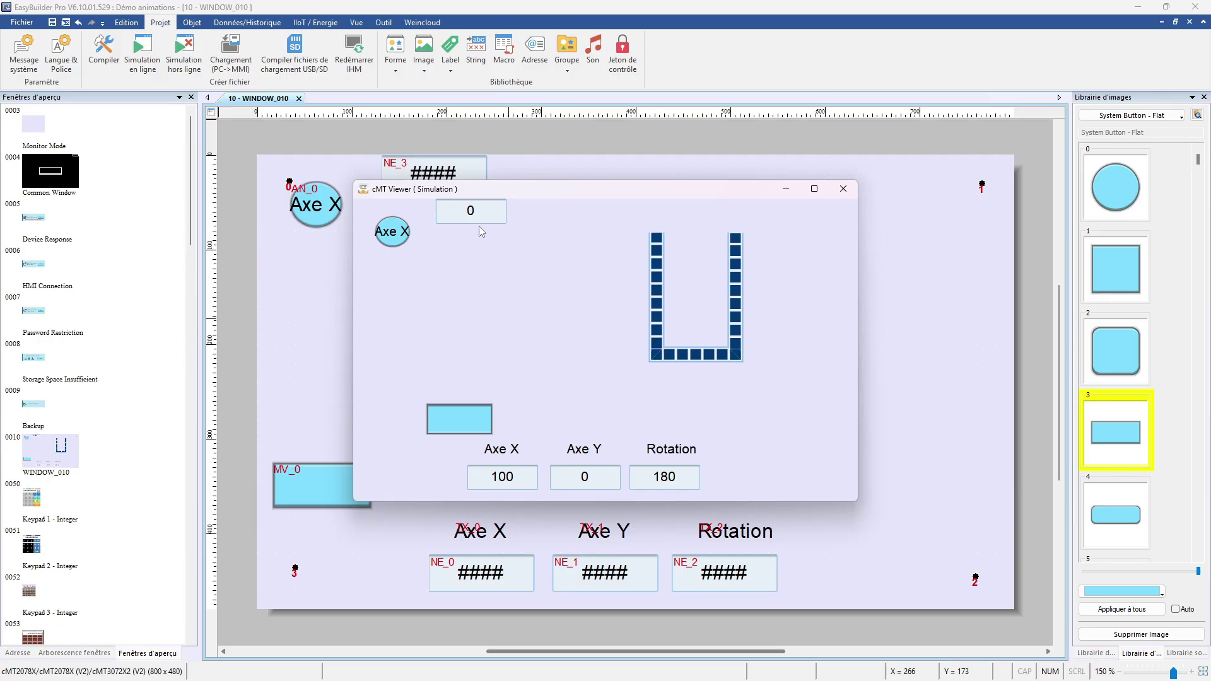
Test the animated circle's path in the simulation by setting its position to 1, 2, 3 and 4 in turn
left_click(470, 211)
type("1")
key("Return")
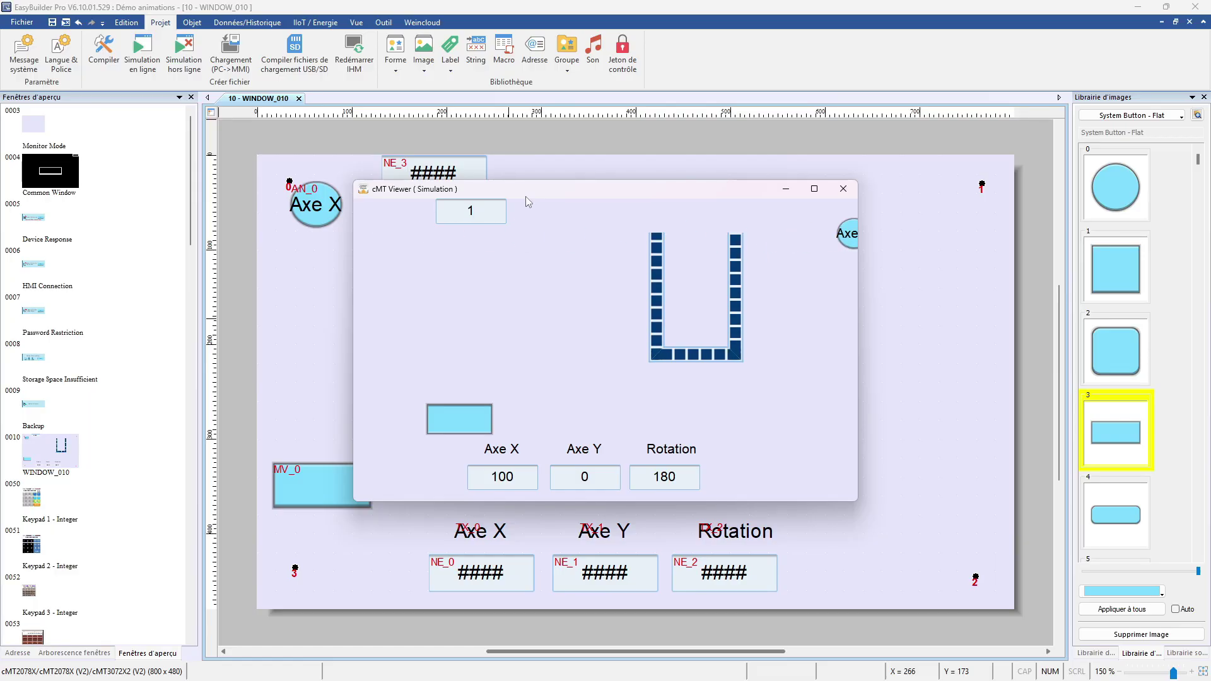
left_click(500, 213)
type("2")
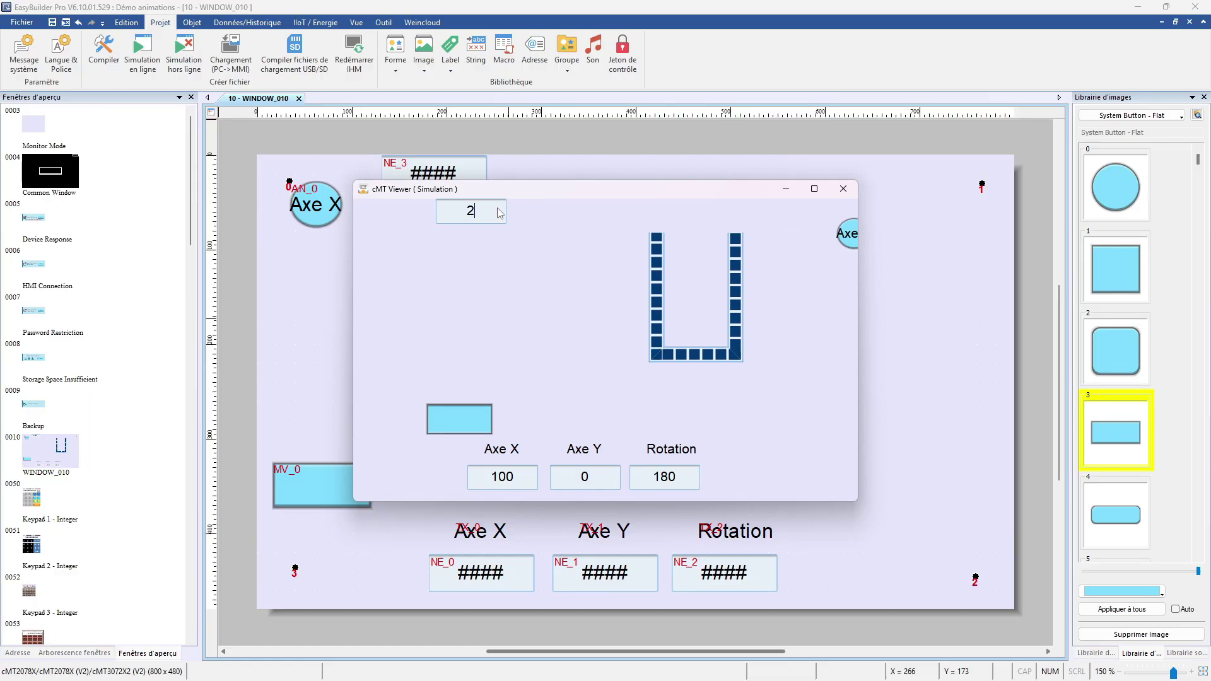
key("Return")
left_click(494, 216)
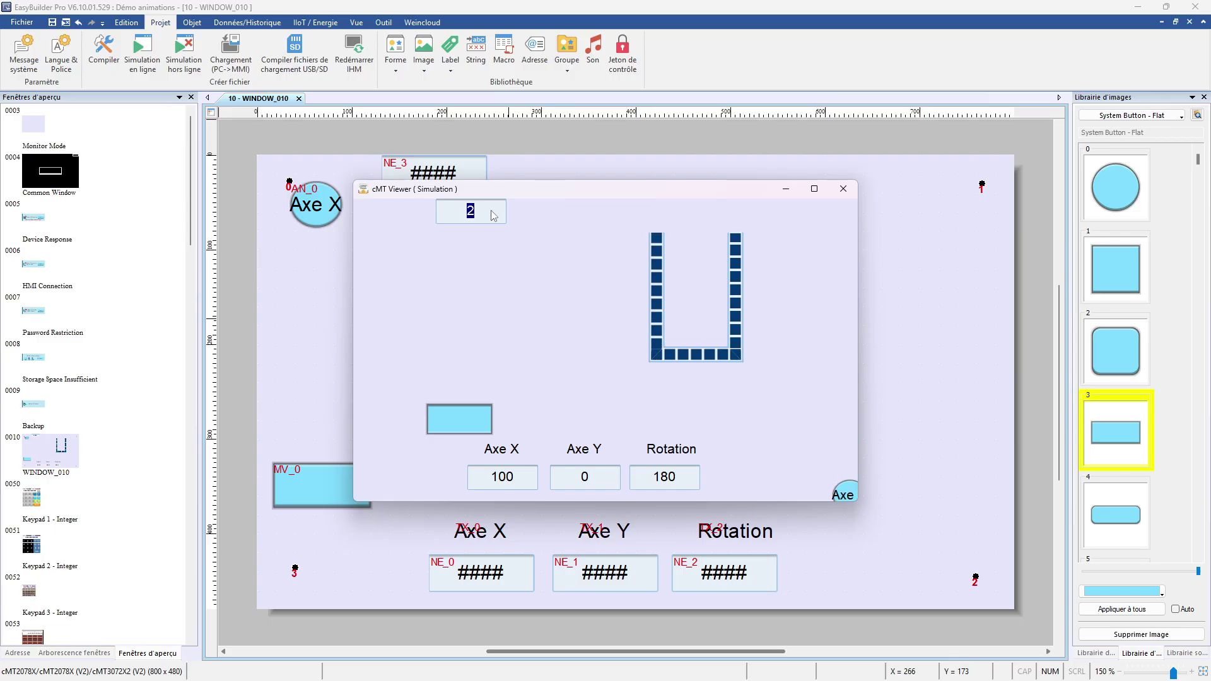
type("3")
key("Return")
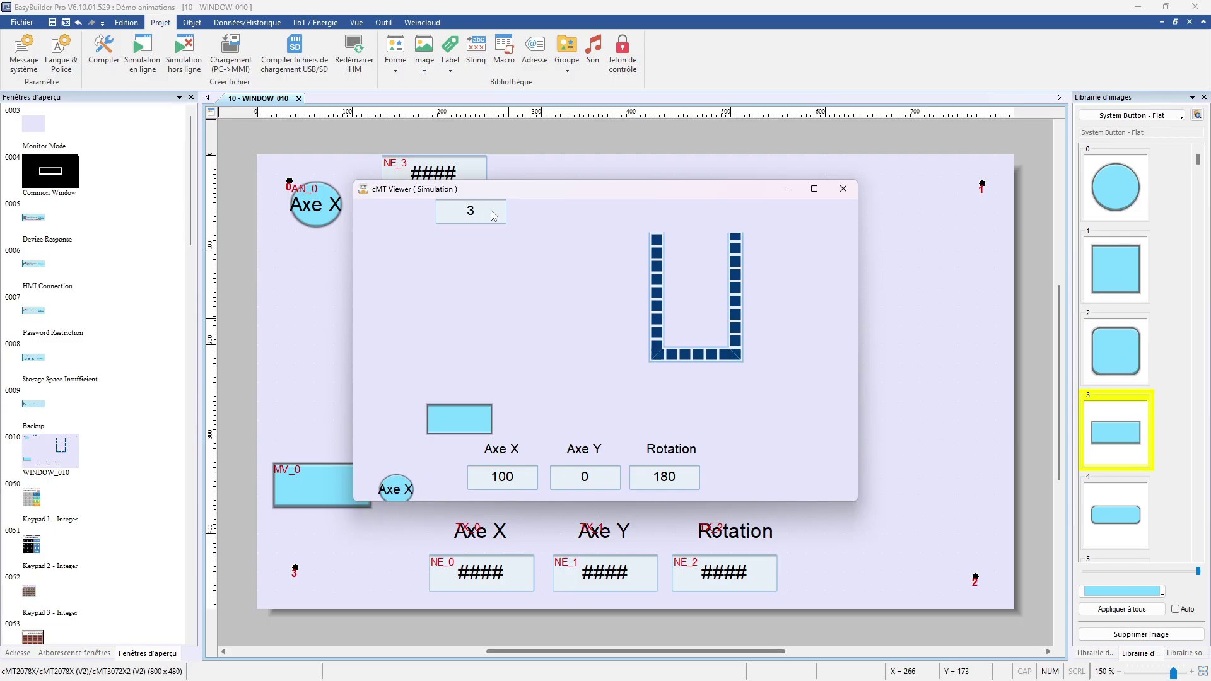
left_click(494, 216)
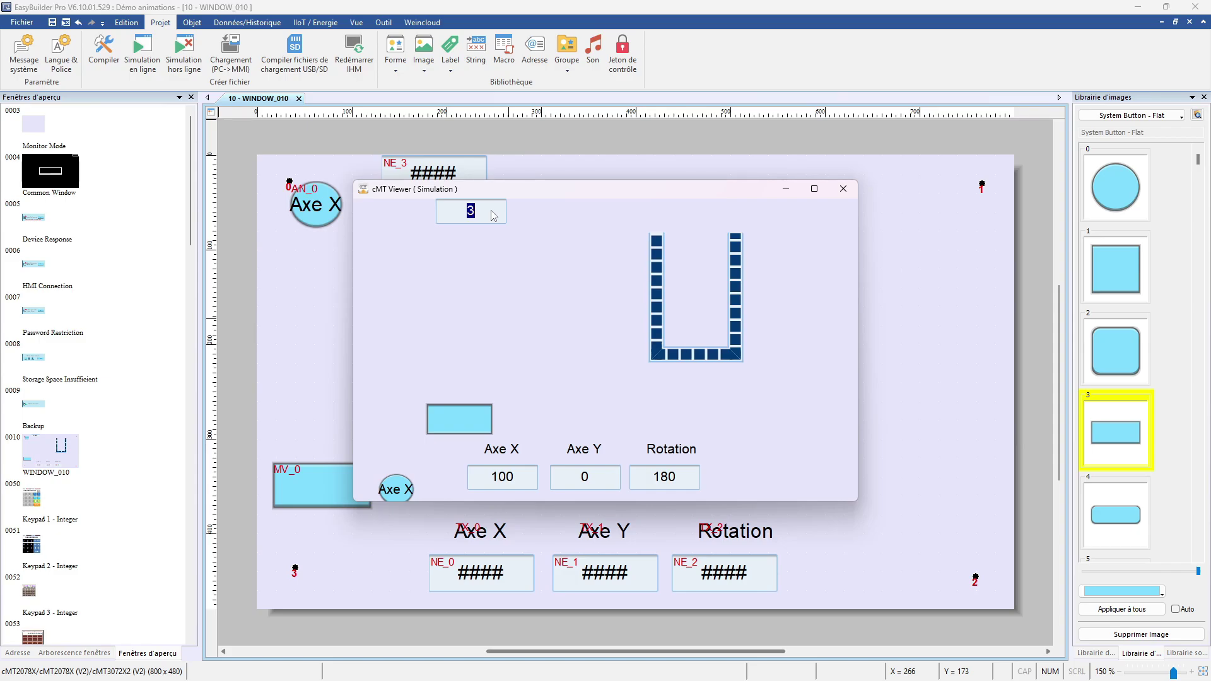
type("4")
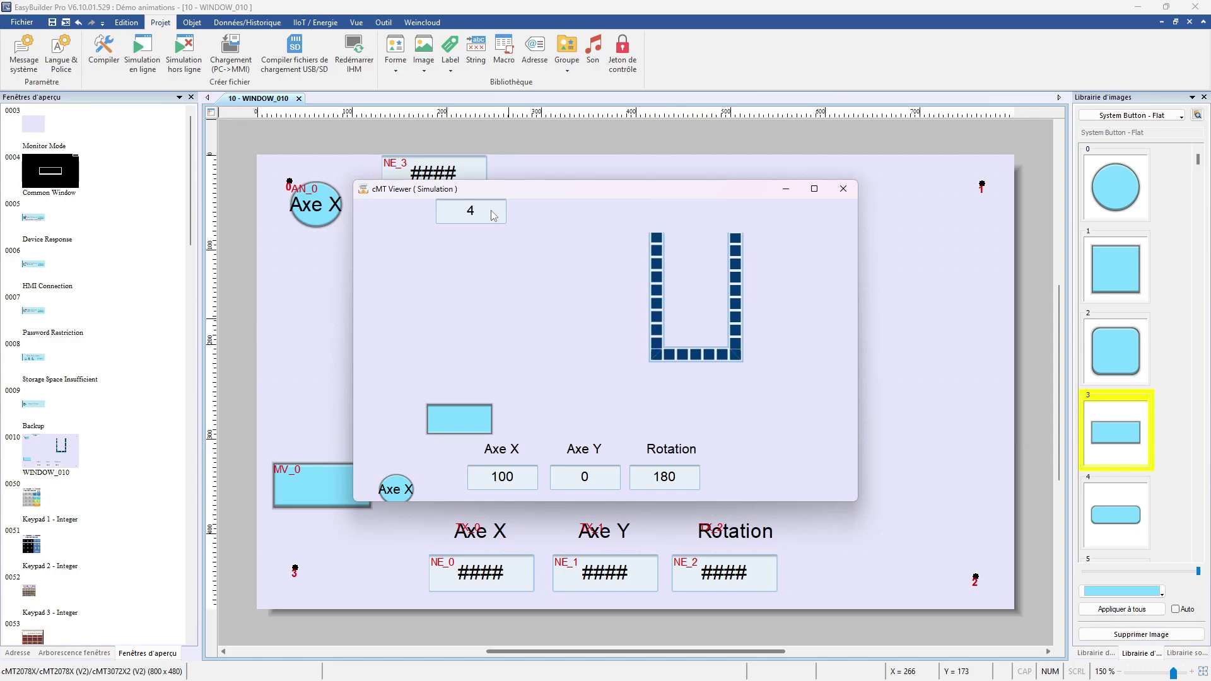
key("Return")
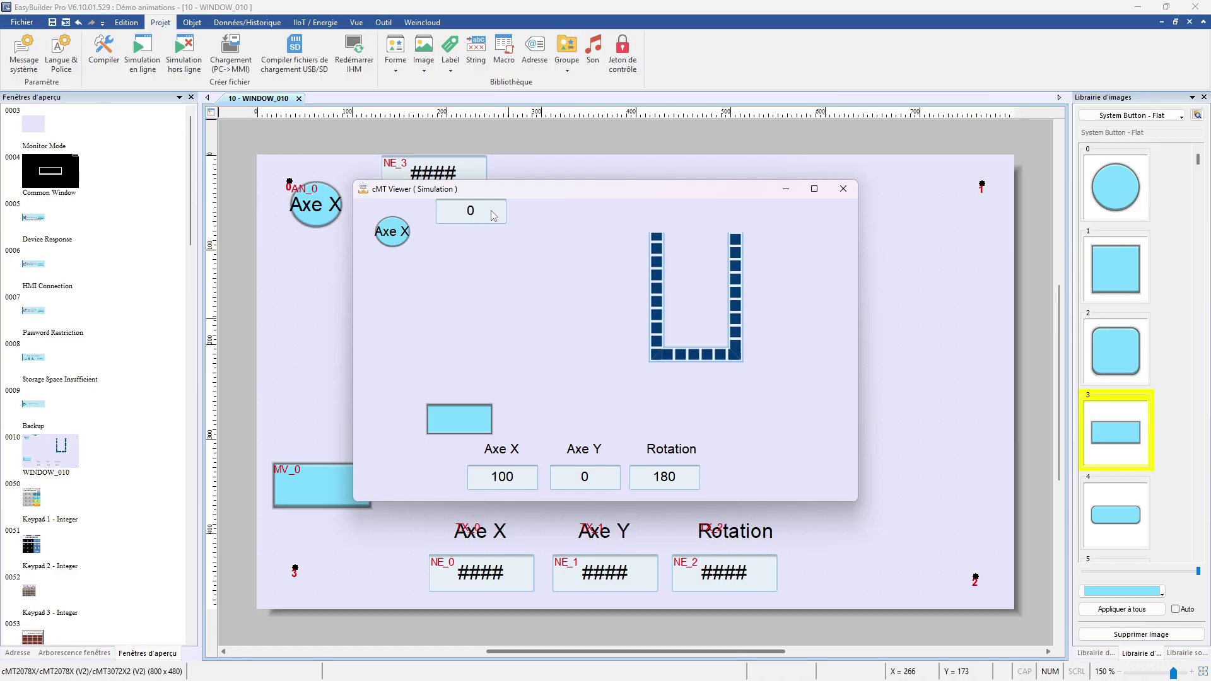